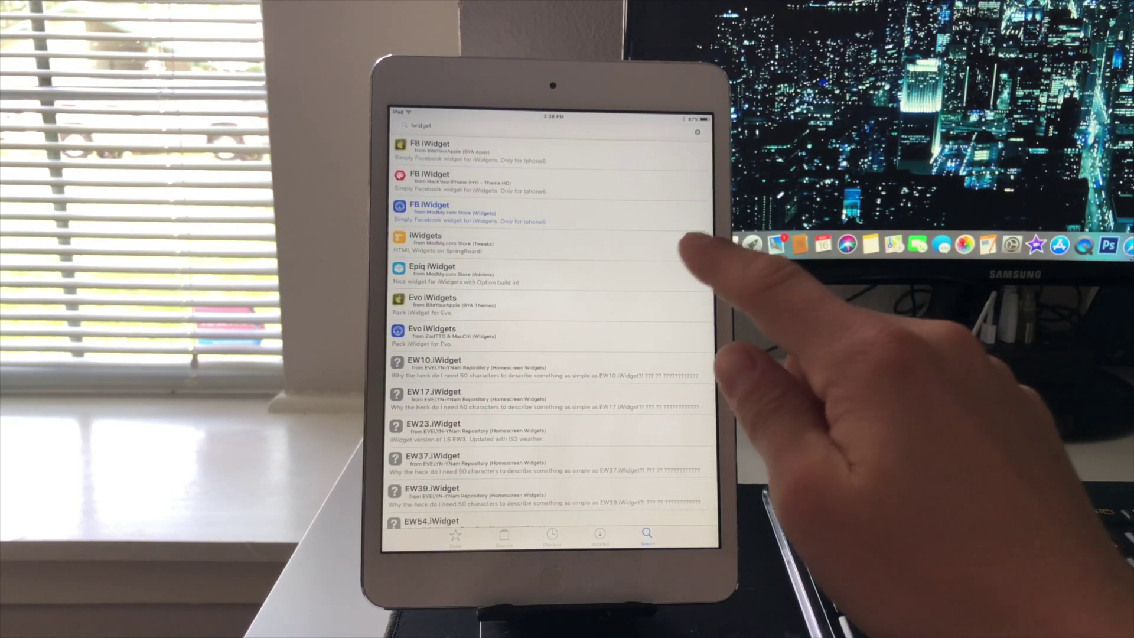
# Open the iWidgets package from the iwidget results to see version 1.3.2 installed.
pyautogui.click(682, 241)
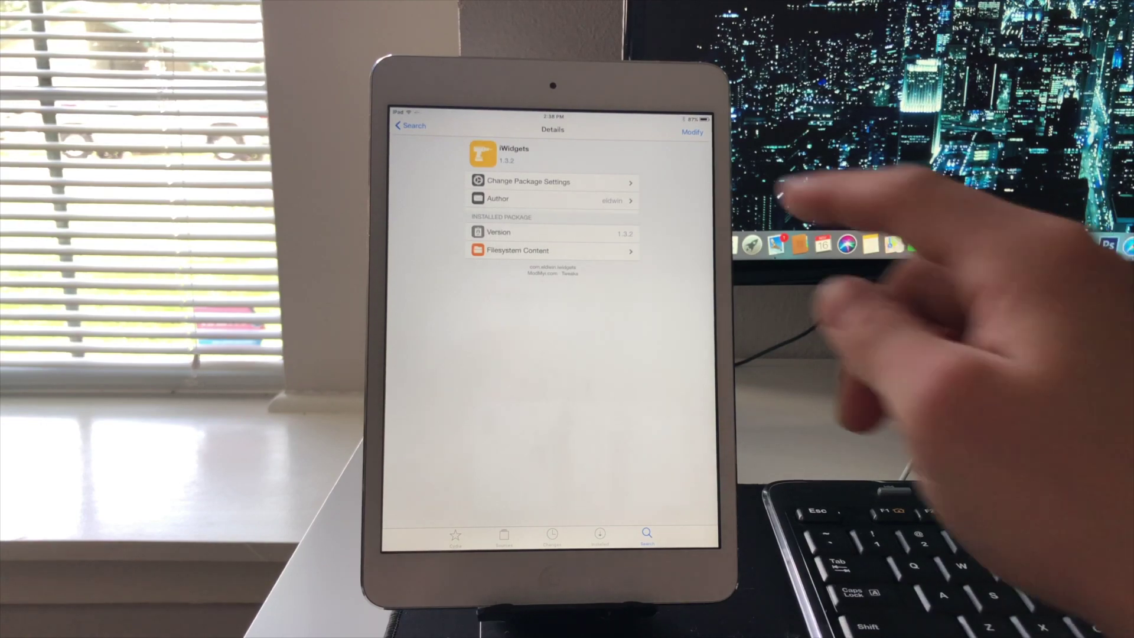
# Check the Modify options for iWidgets, dismiss them, and return to the iwidget results.
pyautogui.click(693, 132)
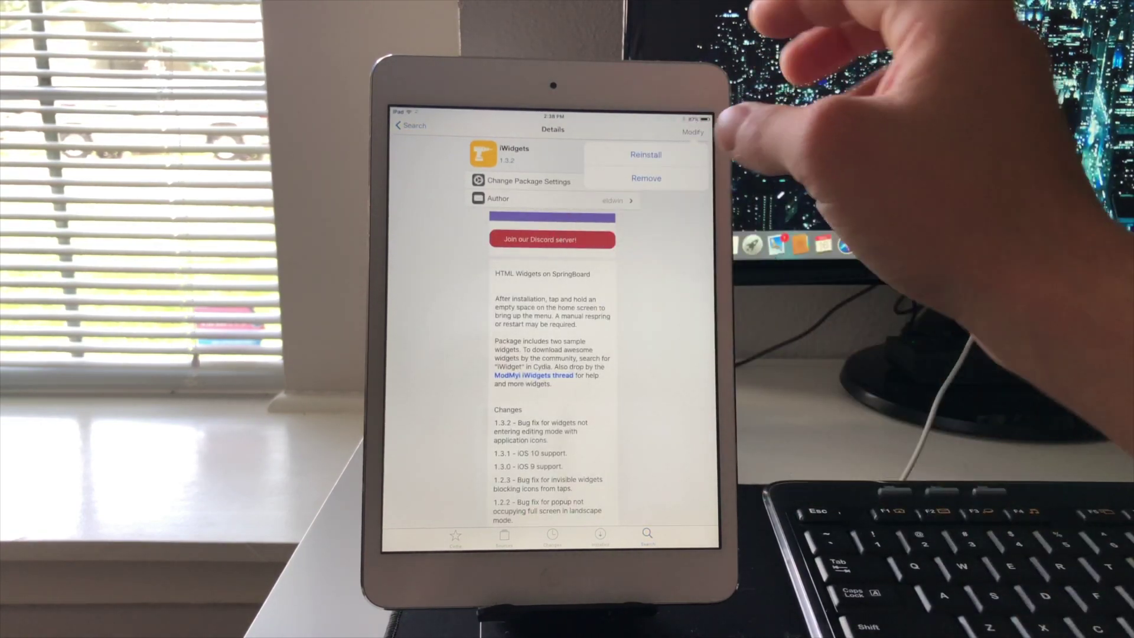
pyautogui.click(646, 179)
pyautogui.click(401, 126)
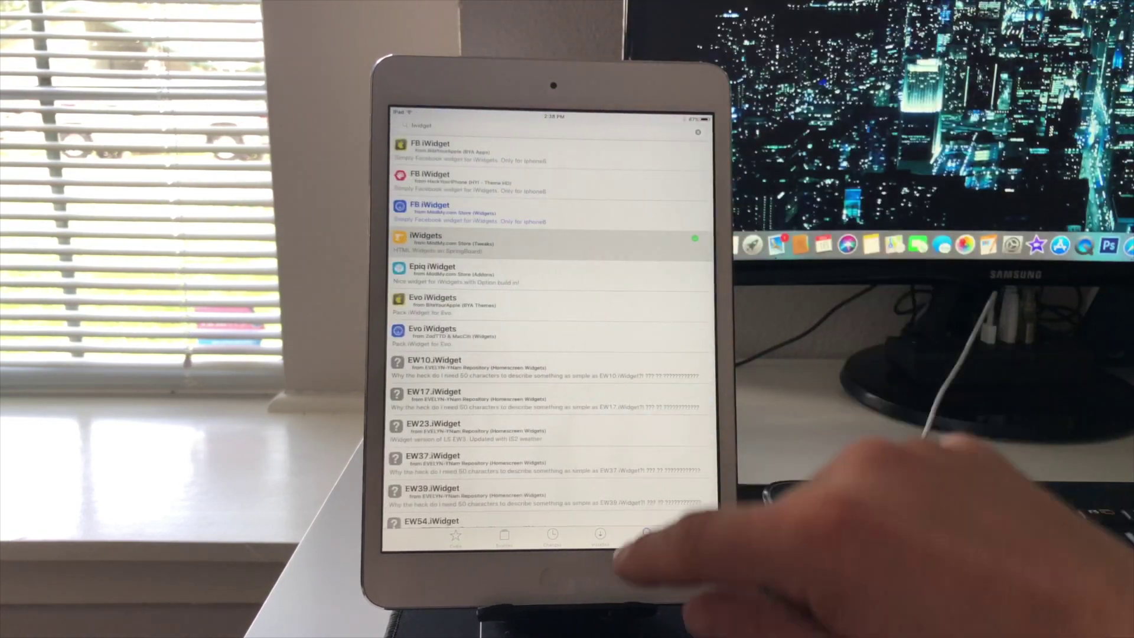